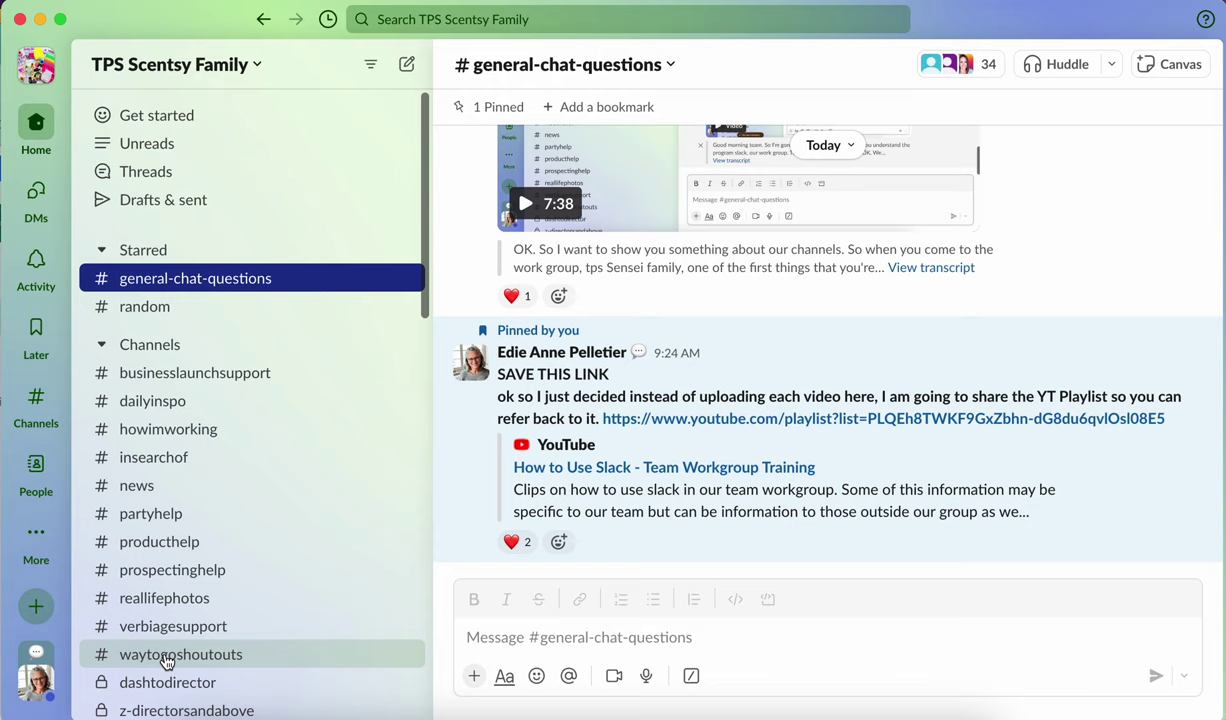
# - In the #news channel, create a personal reminder with /remind to call my leaders on Sunday at 8am
pyautogui.click(145, 486)
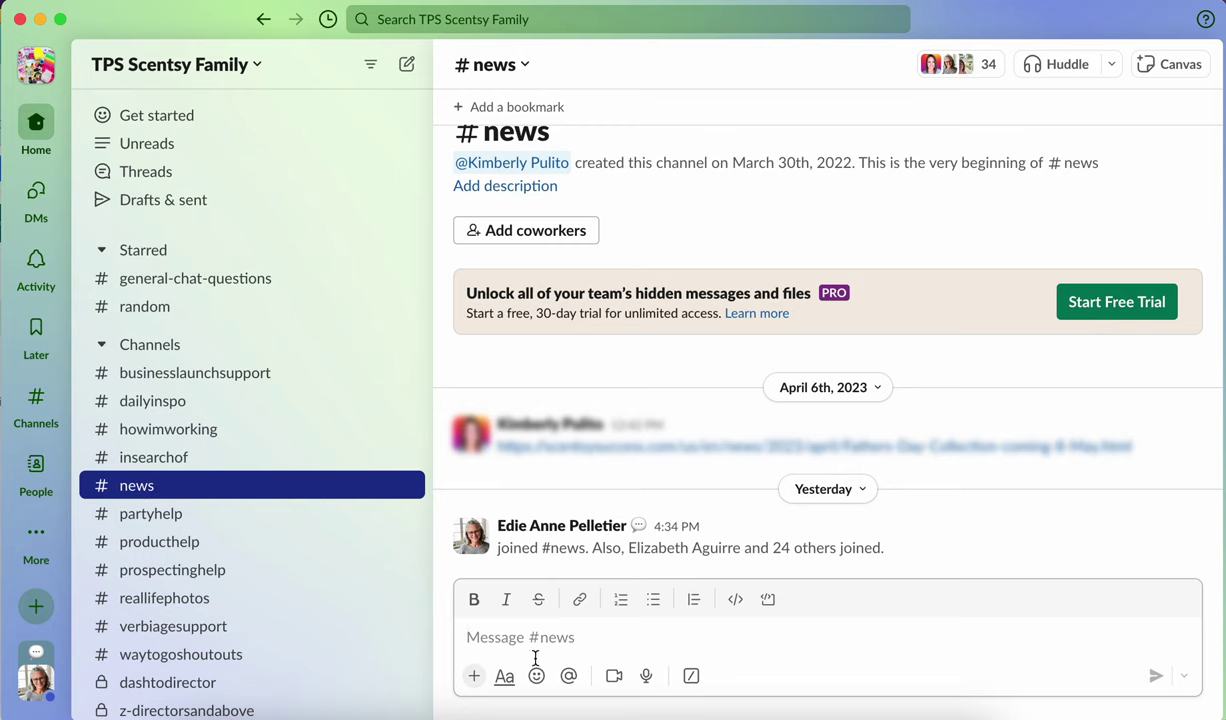
pyautogui.write('/')
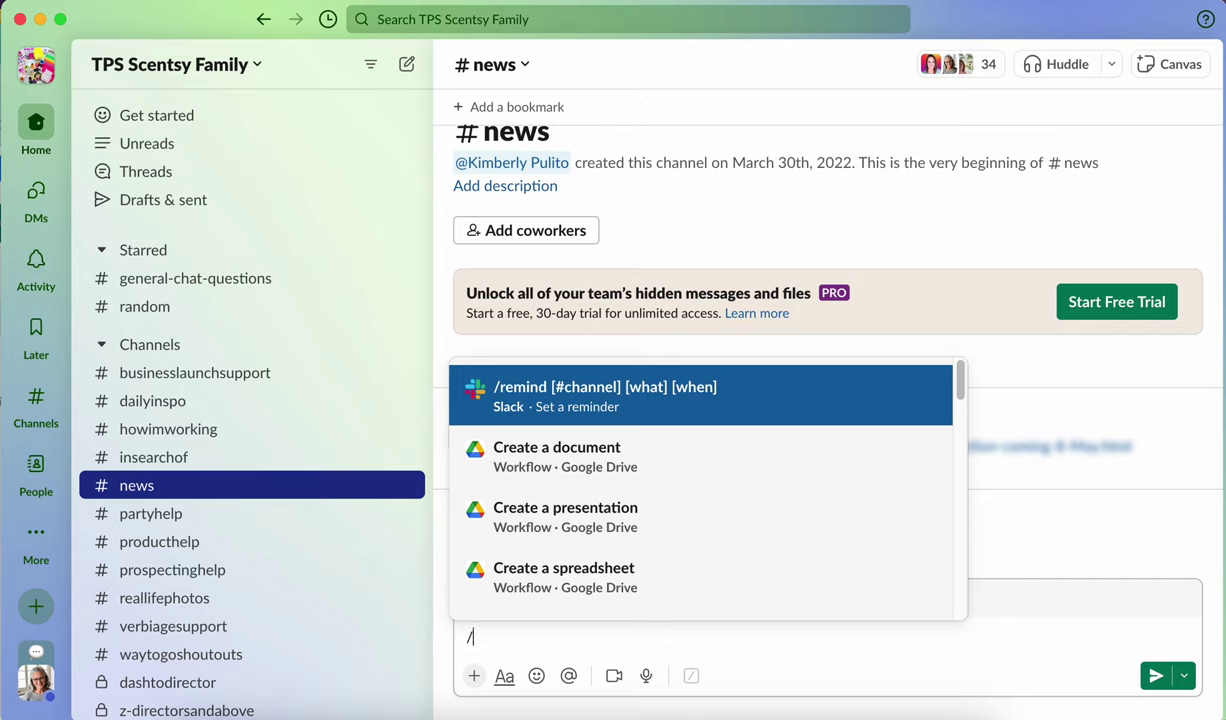
pyautogui.write('remind')
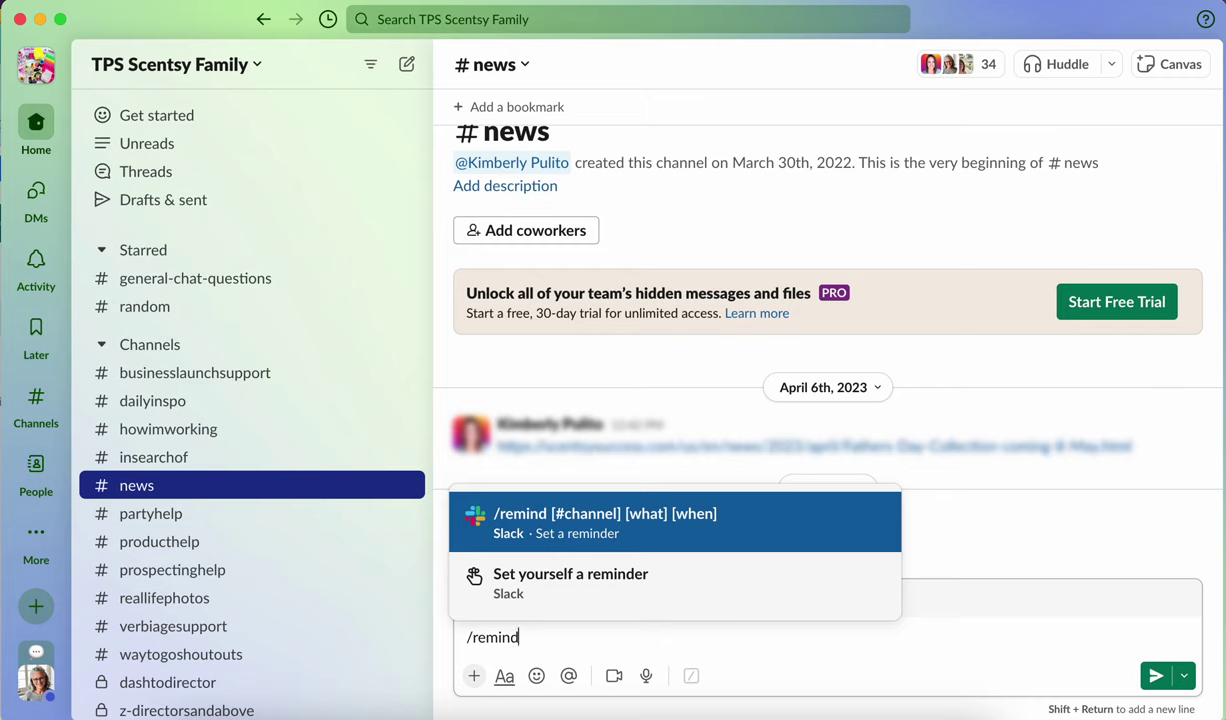
pyautogui.write('me to ')
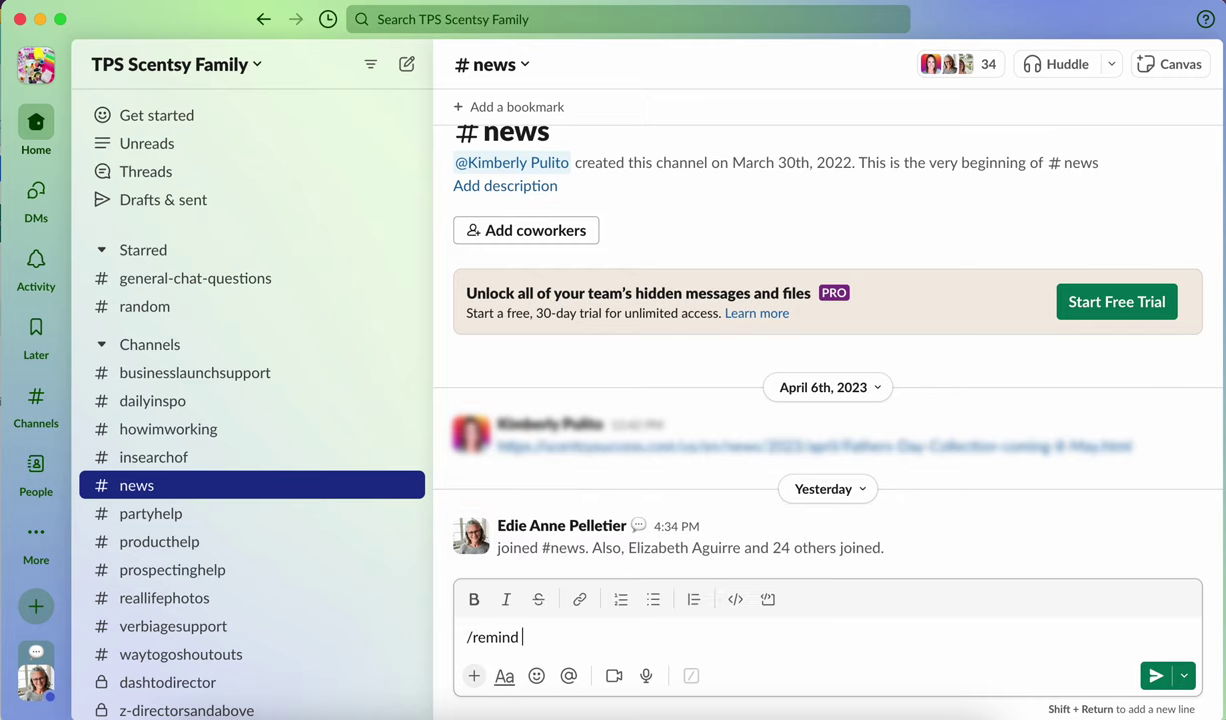
pyautogui.write('call my leaders ')
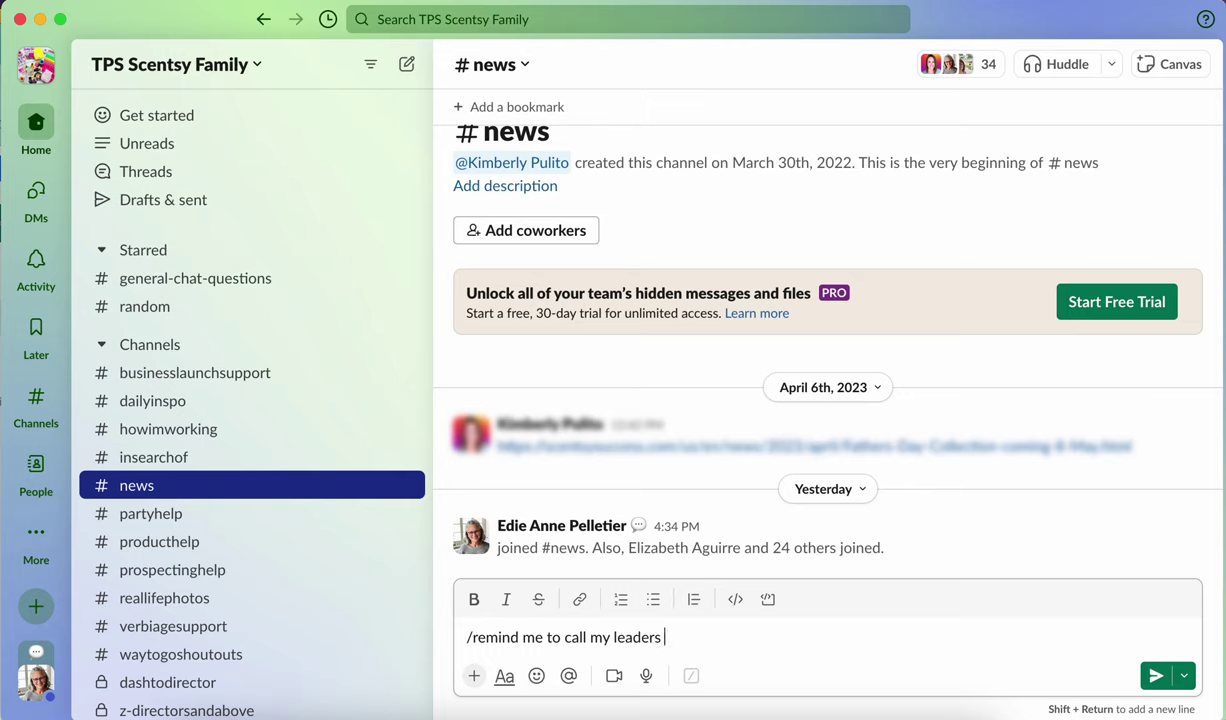
pyautogui.write('on Sunday')
pyautogui.write('at 8am')
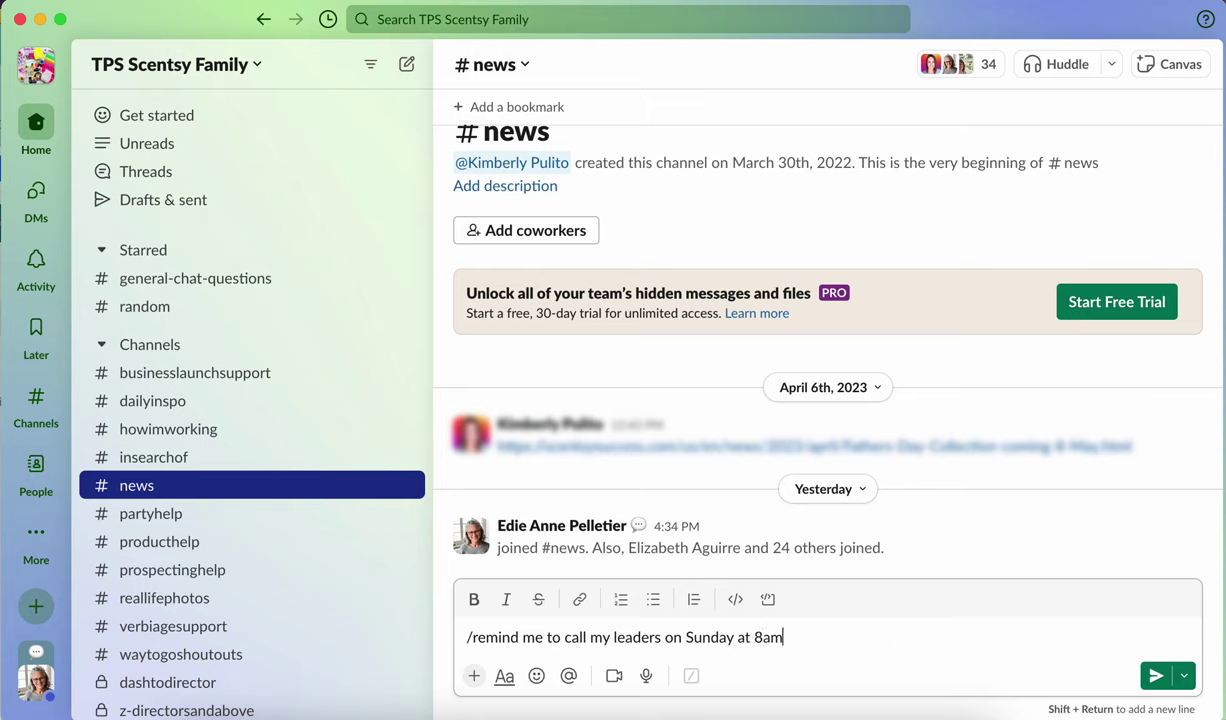
pyautogui.click(1155, 677)
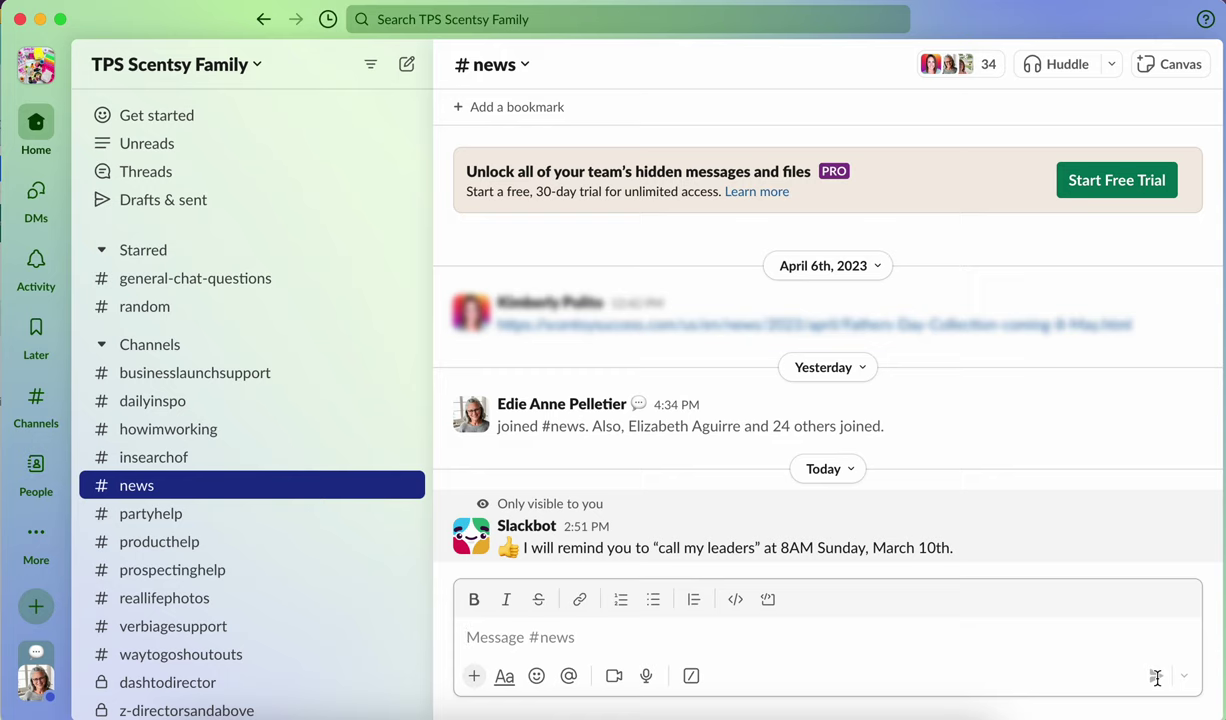
# - Begin a new /remind command addressed to the #news channel
pyautogui.write('/r')
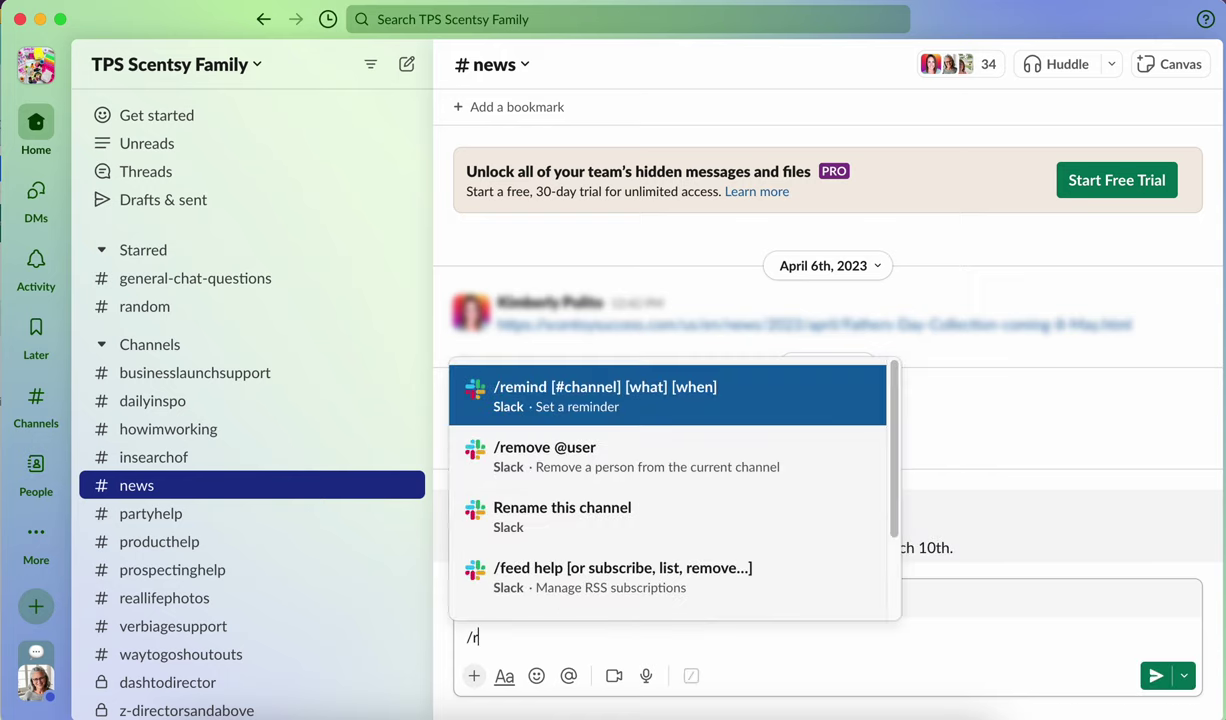
pyautogui.write('emind #')
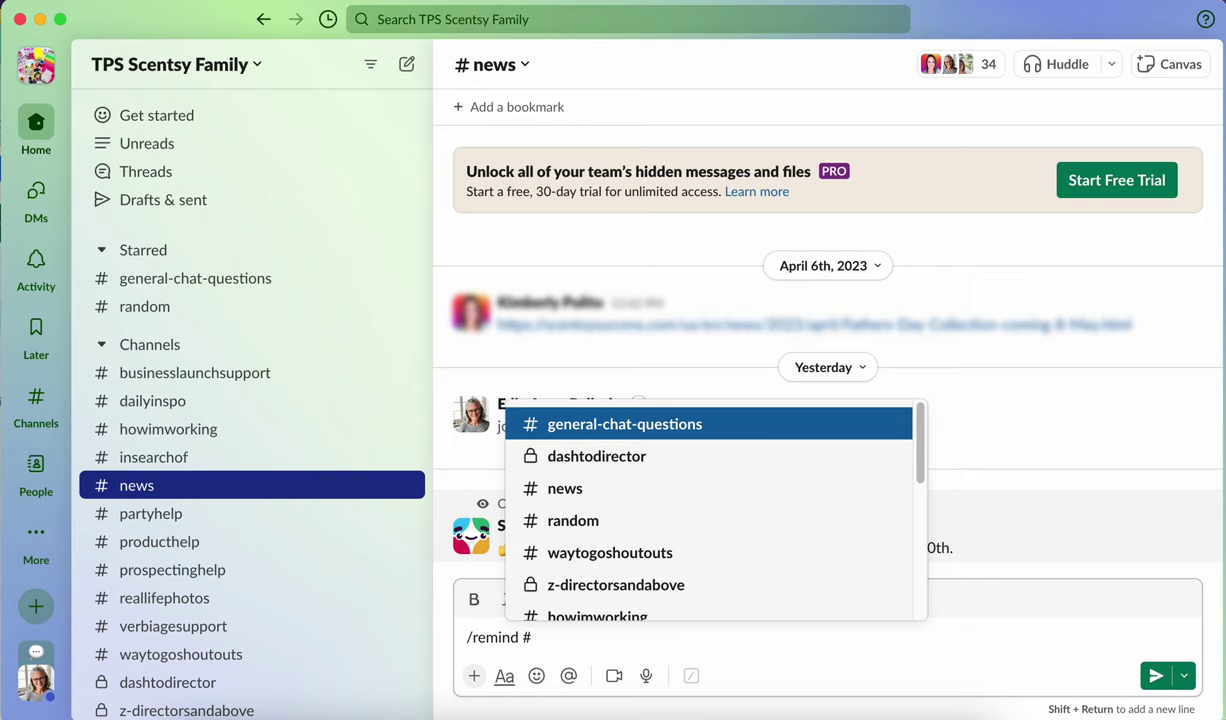
pyautogui.write('news')
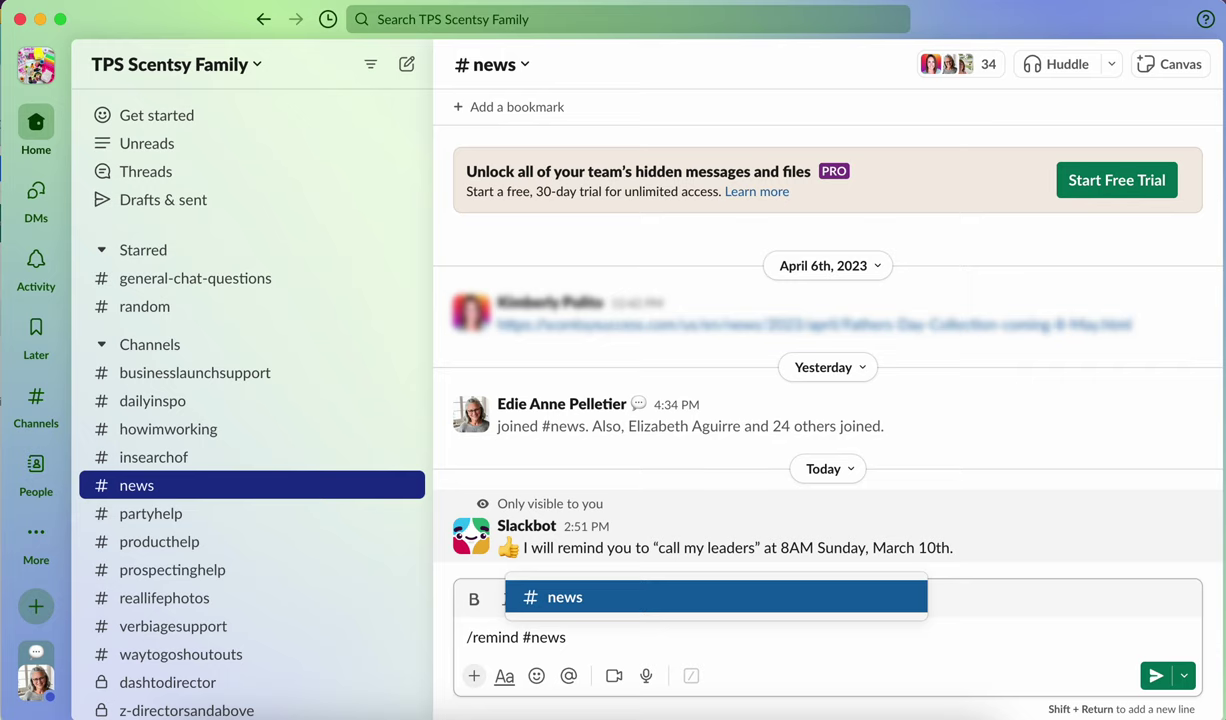
pyautogui.press('Return')
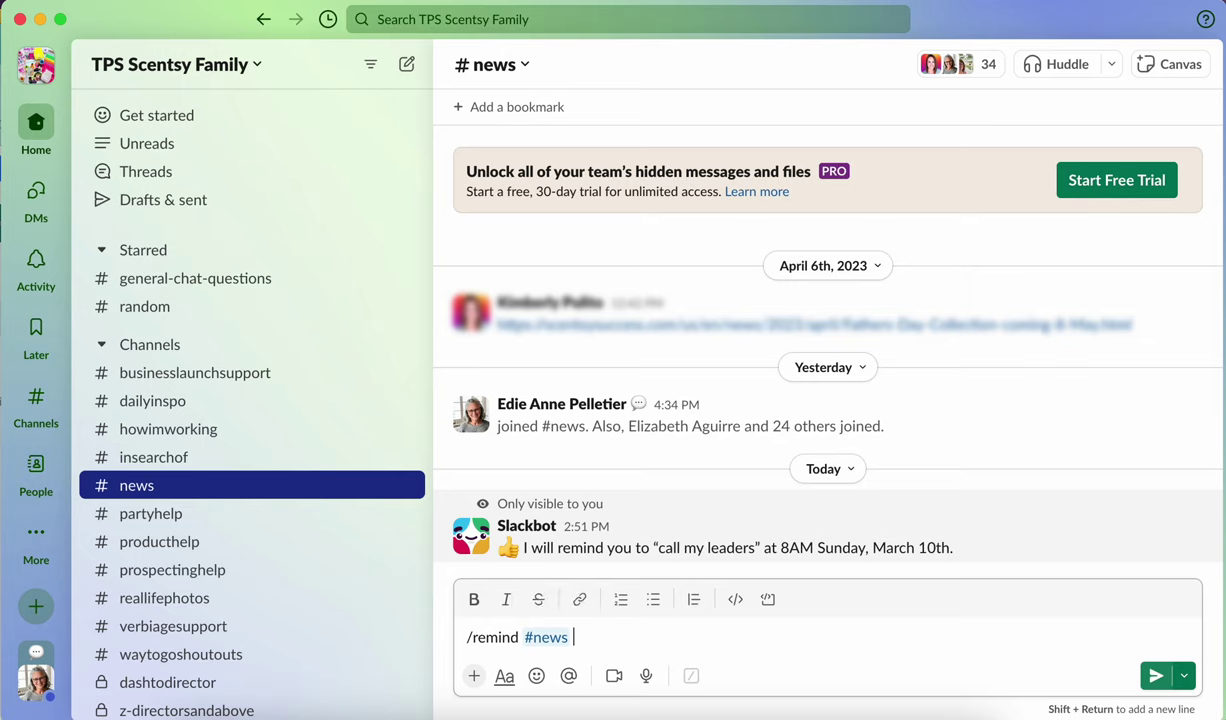
# - Clear the drafted channel reminder and re-enter /remind with the #news channel as its target
pyautogui.write('/remind')
pyautogui.press('BackSpace')
pyautogui.press('BackSpace')
pyautogui.press('BackSpace')
pyautogui.press('BackSpace')
pyautogui.press('BackSpace')
pyautogui.press('BackSpace')
pyautogui.press('BackSpace')
pyautogui.press('BackSpace')
pyautogui.press('BackSpace')
pyautogui.press('BackSpace')
pyautogui.press('BackSpace')
pyautogui.press('BackSpace')
pyautogui.press('BackSpace')
pyautogui.press('BackSpace')
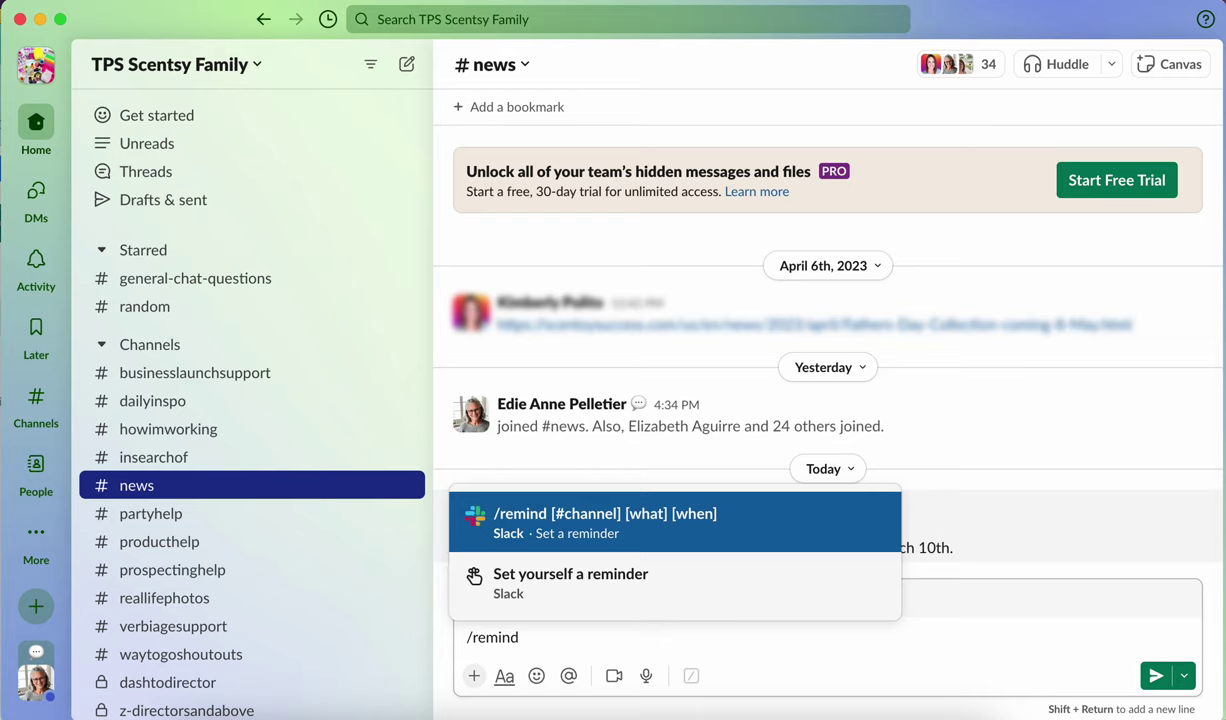
pyautogui.write('#news')
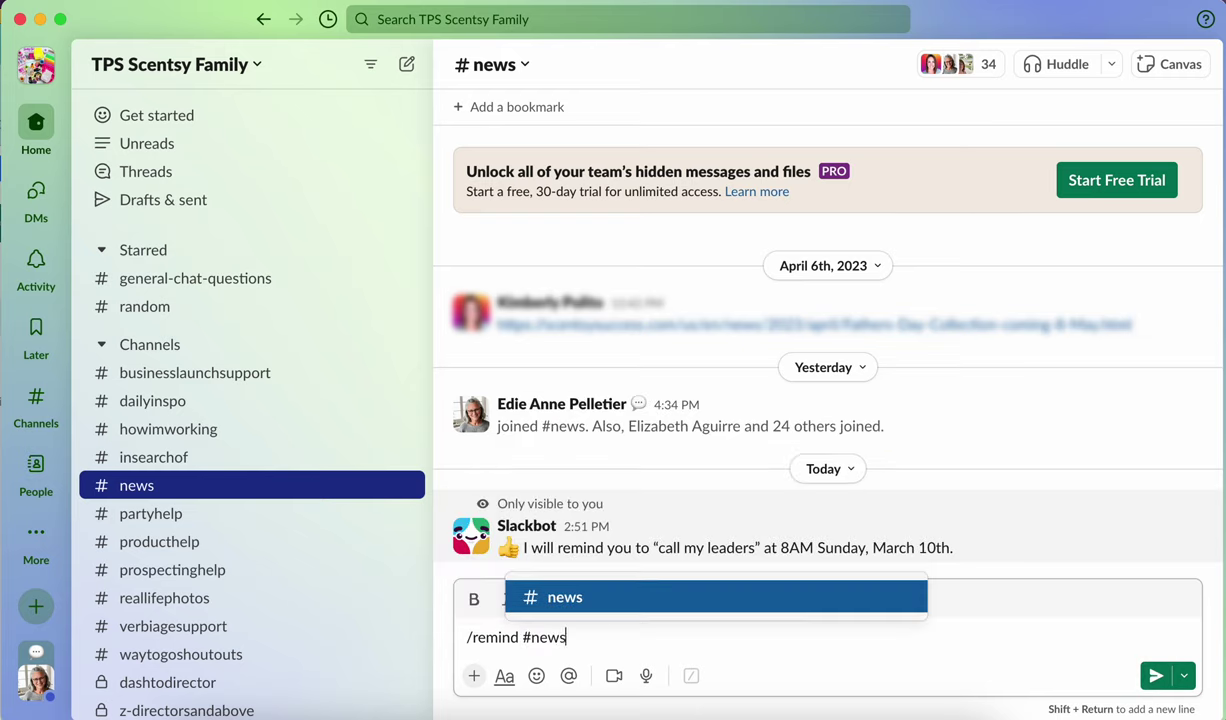
pyautogui.press('Return')
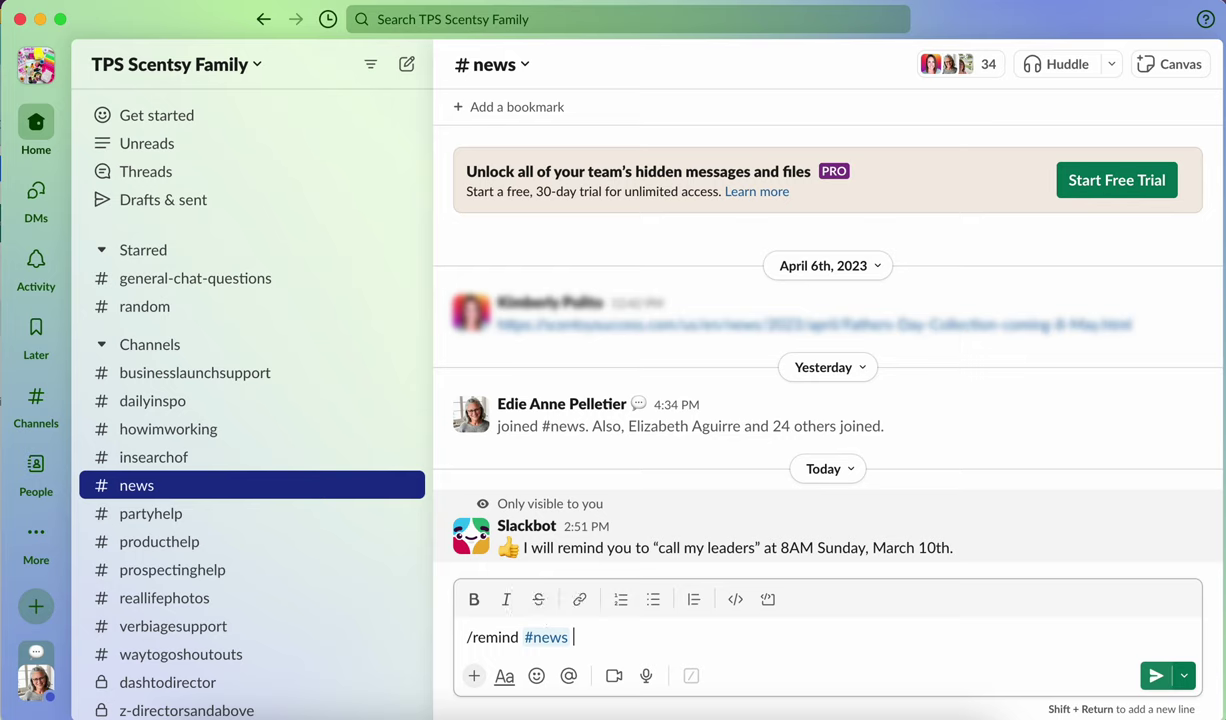
# - Complete the #news reminder with "launch of Eater Collection Monday at 1pm est" and send it
pyautogui.write('launch of Eater Collection')
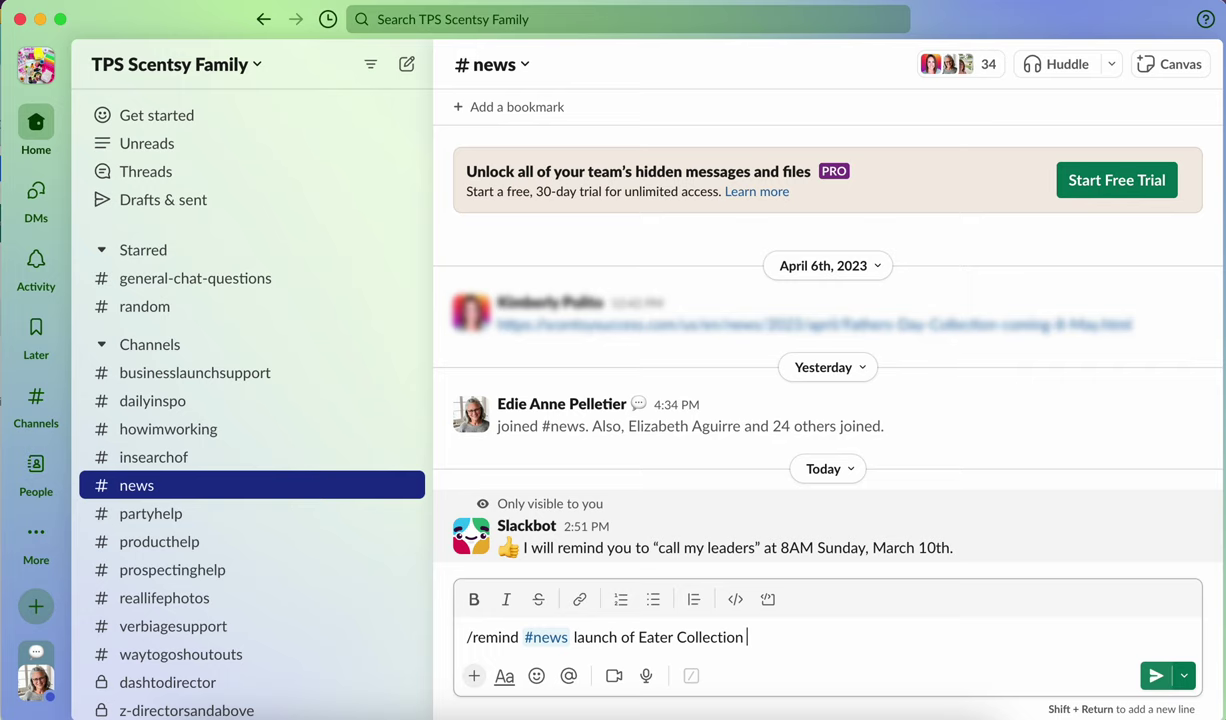
pyautogui.write(' Monday at 1pm est')
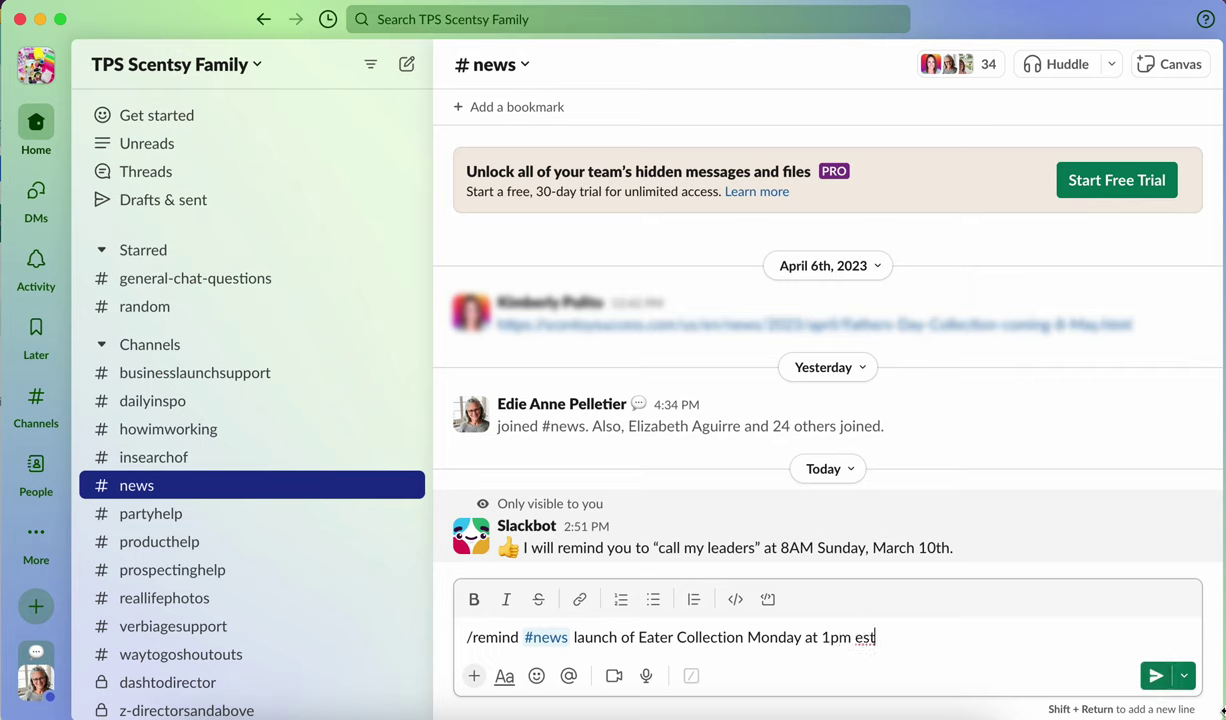
pyautogui.click(1155, 675)
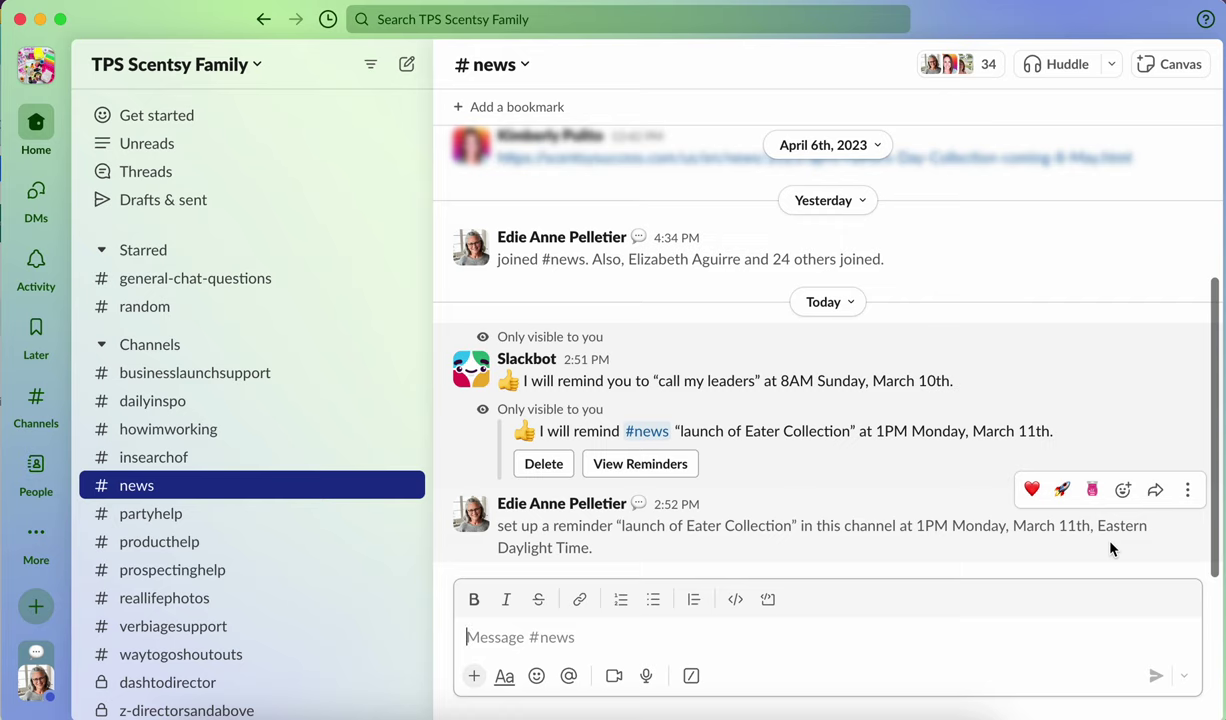
# - Delete the posted channel message announcing the "launch of Eater Collection" reminder
pyautogui.click(1188, 494)
pyautogui.click(962, 637)
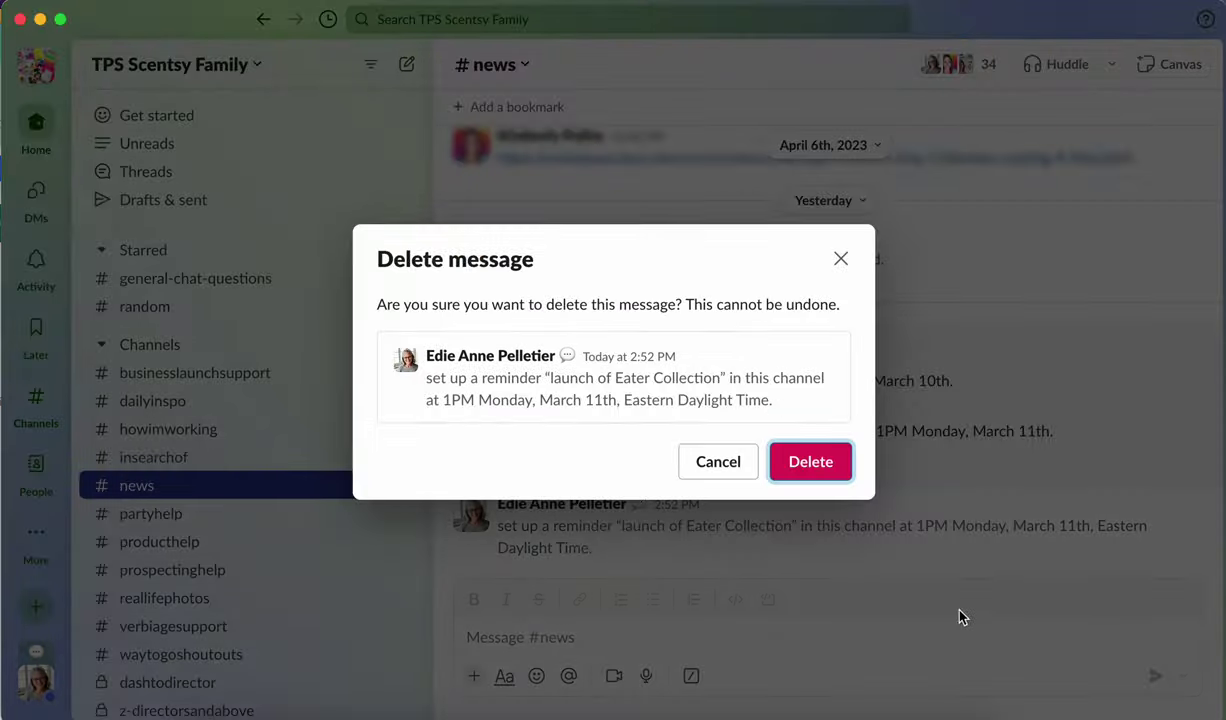
pyautogui.click(810, 461)
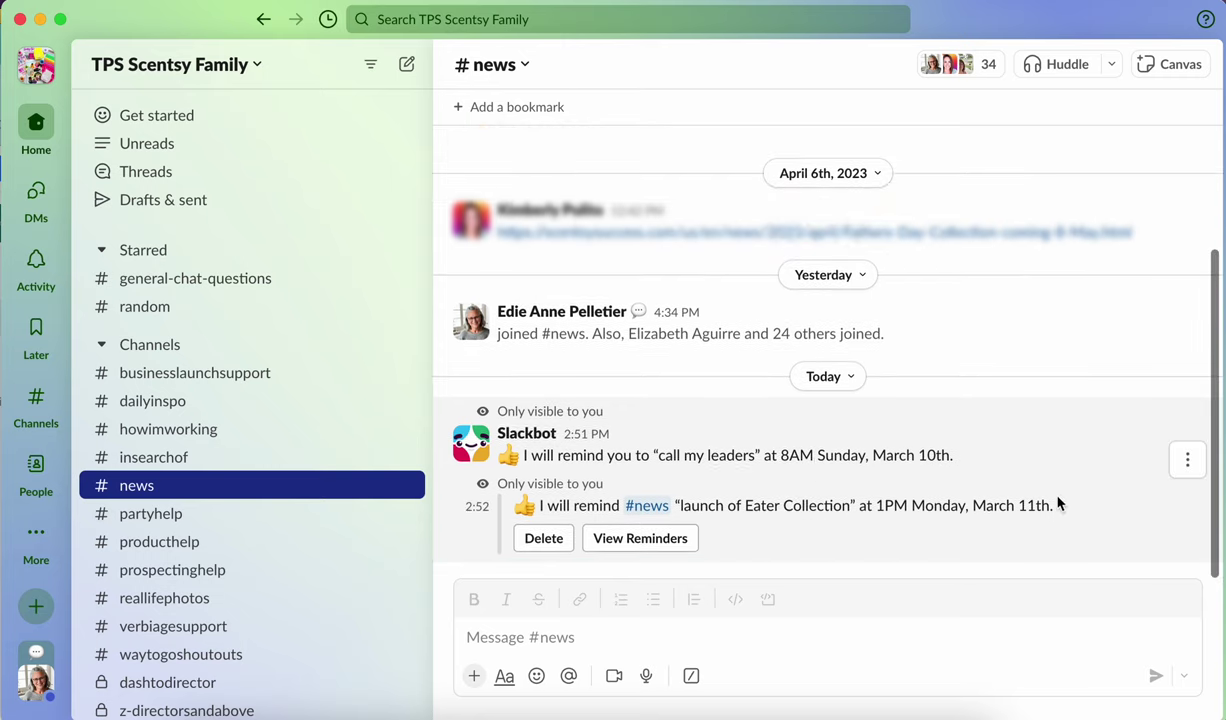
# - Delete Slackbot's two reminder confirmations, for "launch of Eater Collection" and "call my leaders", from the #news channel
pyautogui.click(1187, 459)
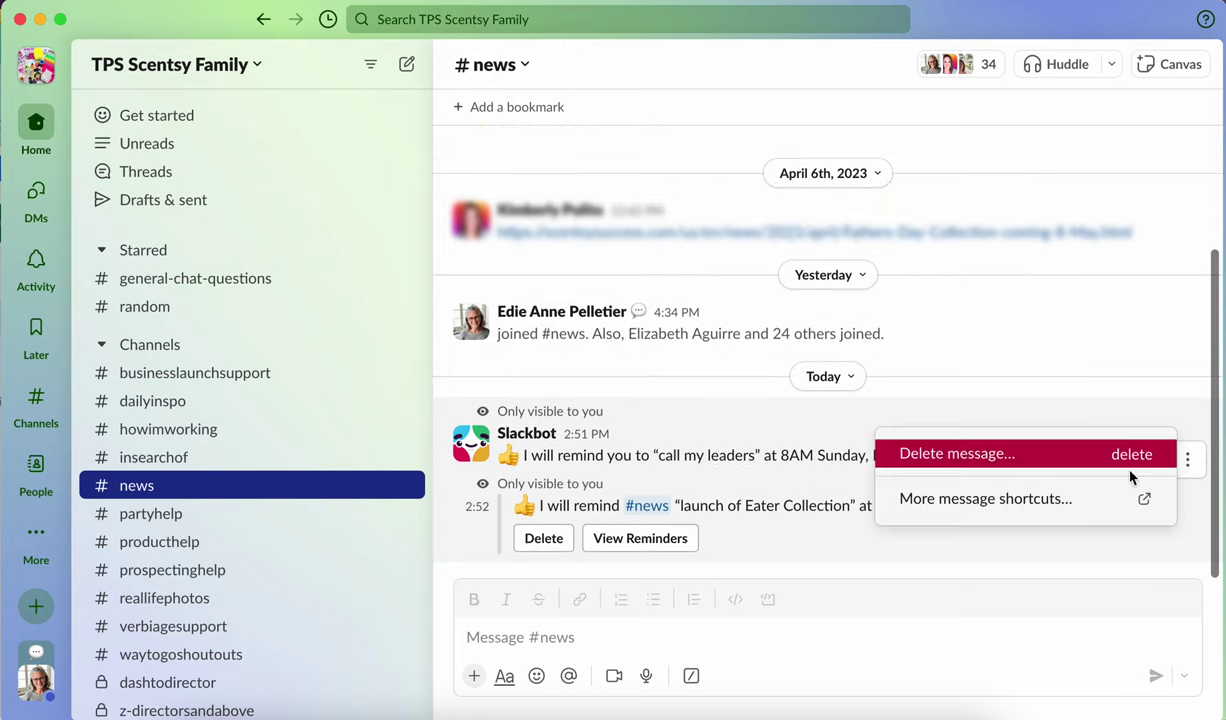
pyautogui.click(955, 462)
pyautogui.click(810, 483)
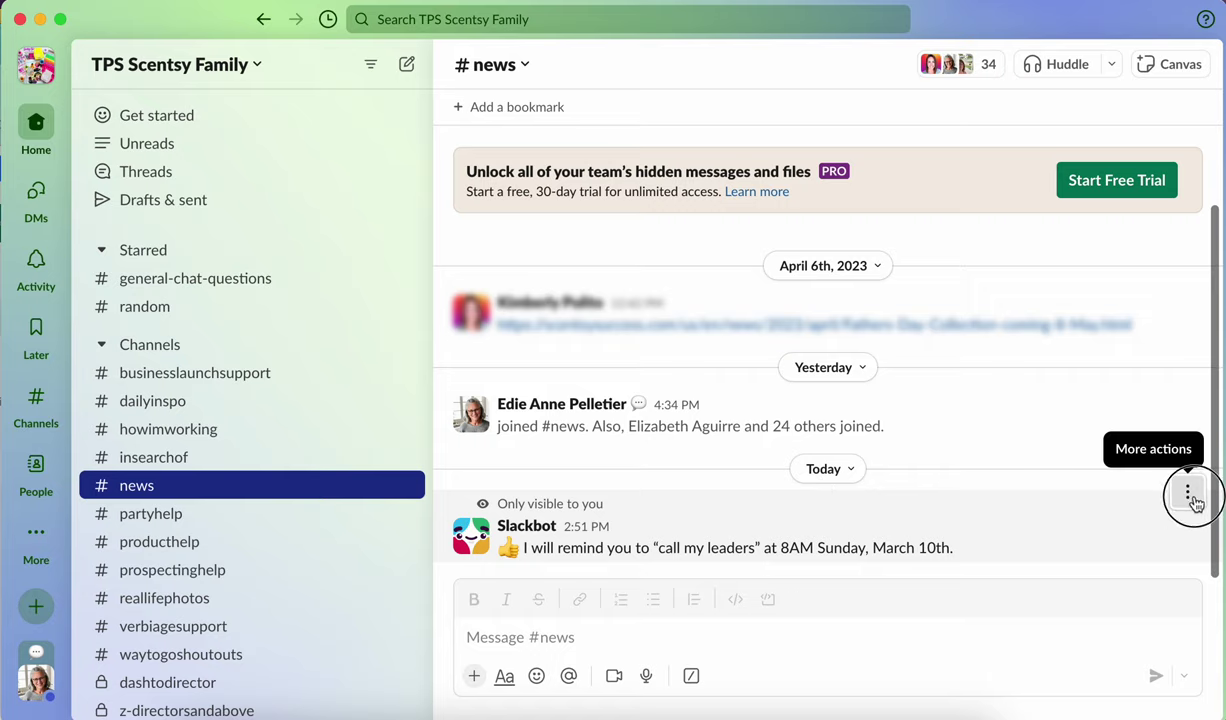
pyautogui.click(1187, 491)
pyautogui.click(950, 485)
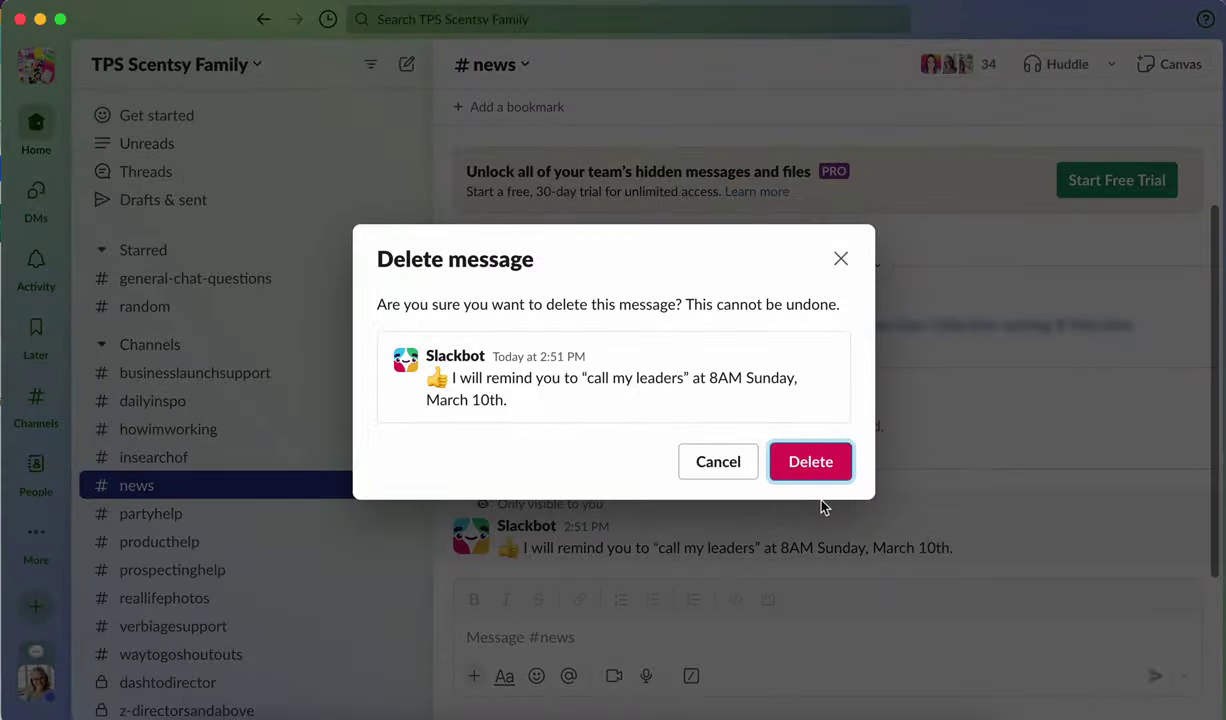
pyautogui.click(836, 461)
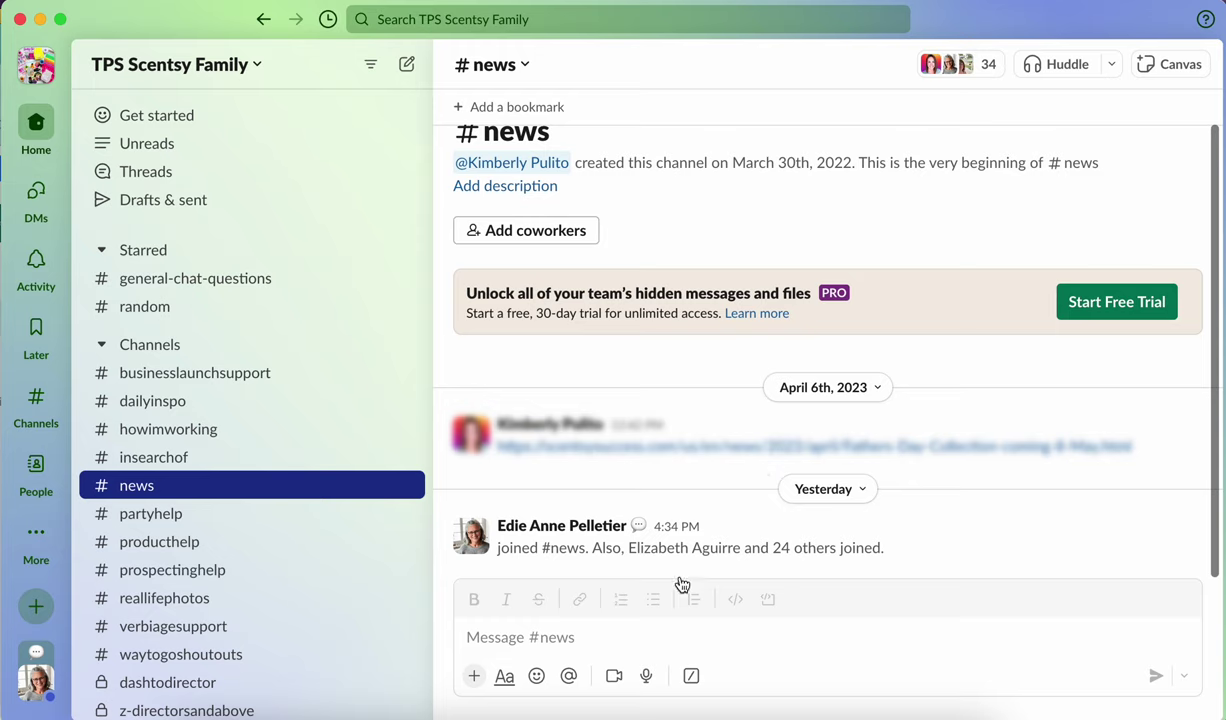
# - Create a personal reminder with /remind to call my client on Tuesday, without giving a time
pyautogui.click(572, 636)
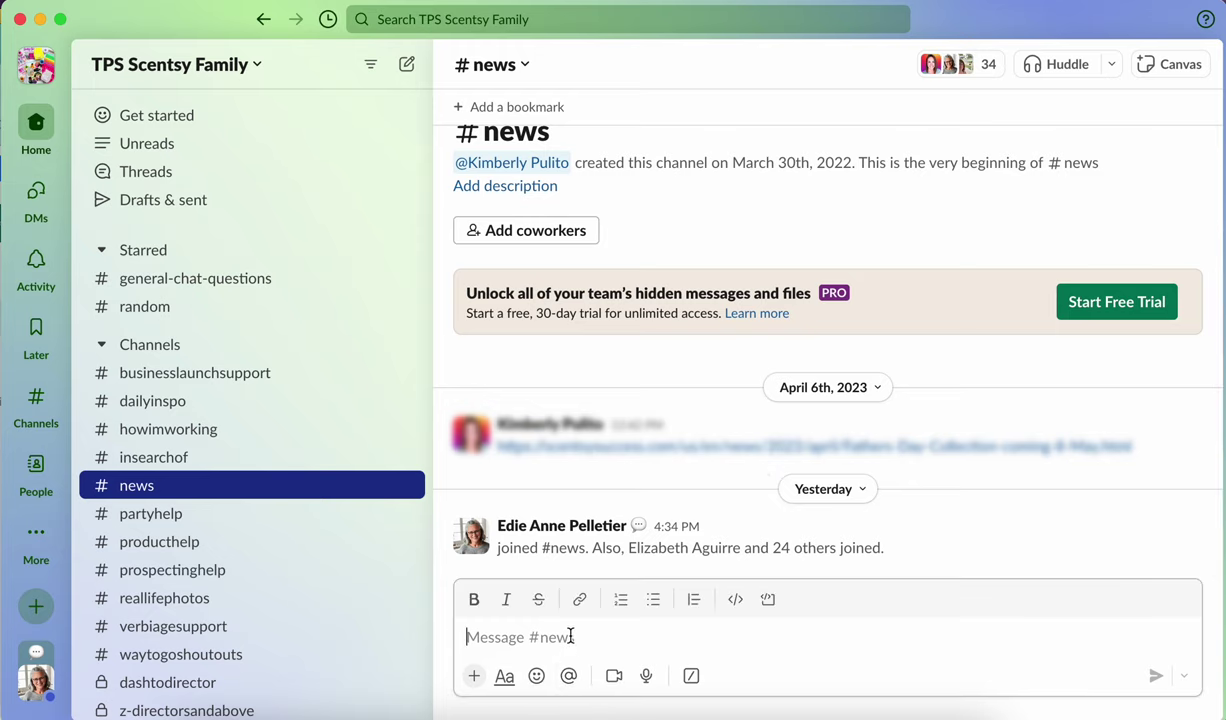
pyautogui.write('/remi')
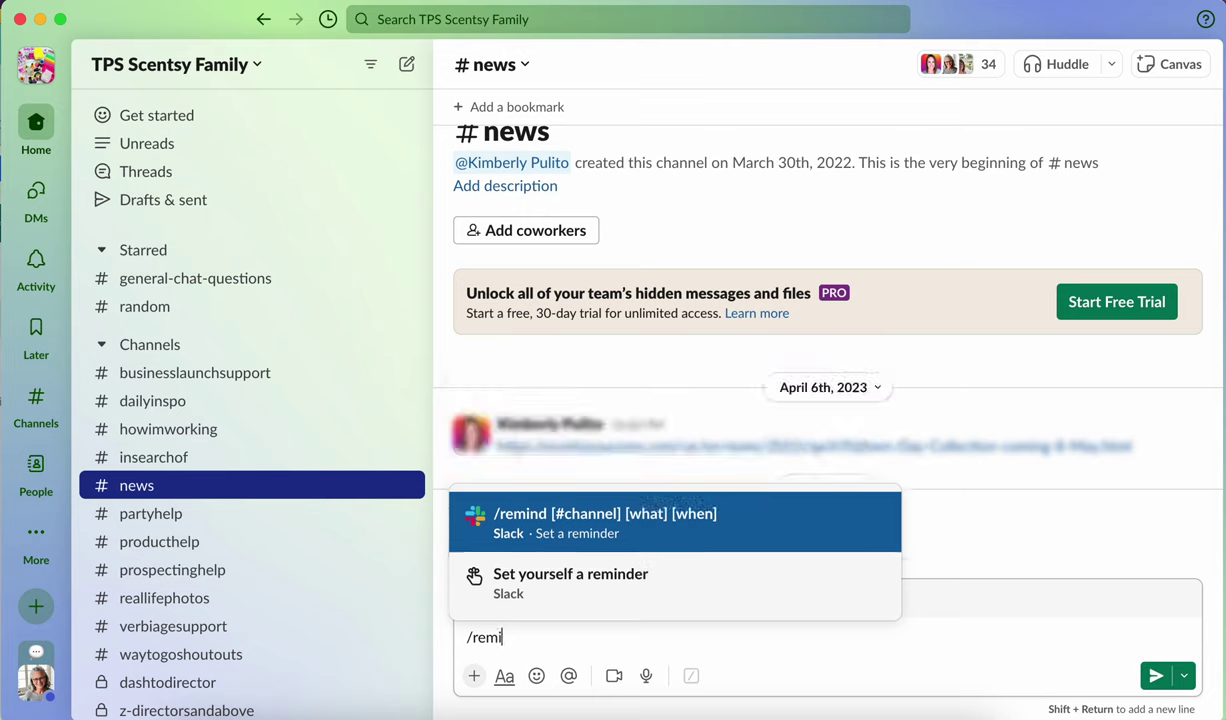
pyautogui.write('nd me to call ')
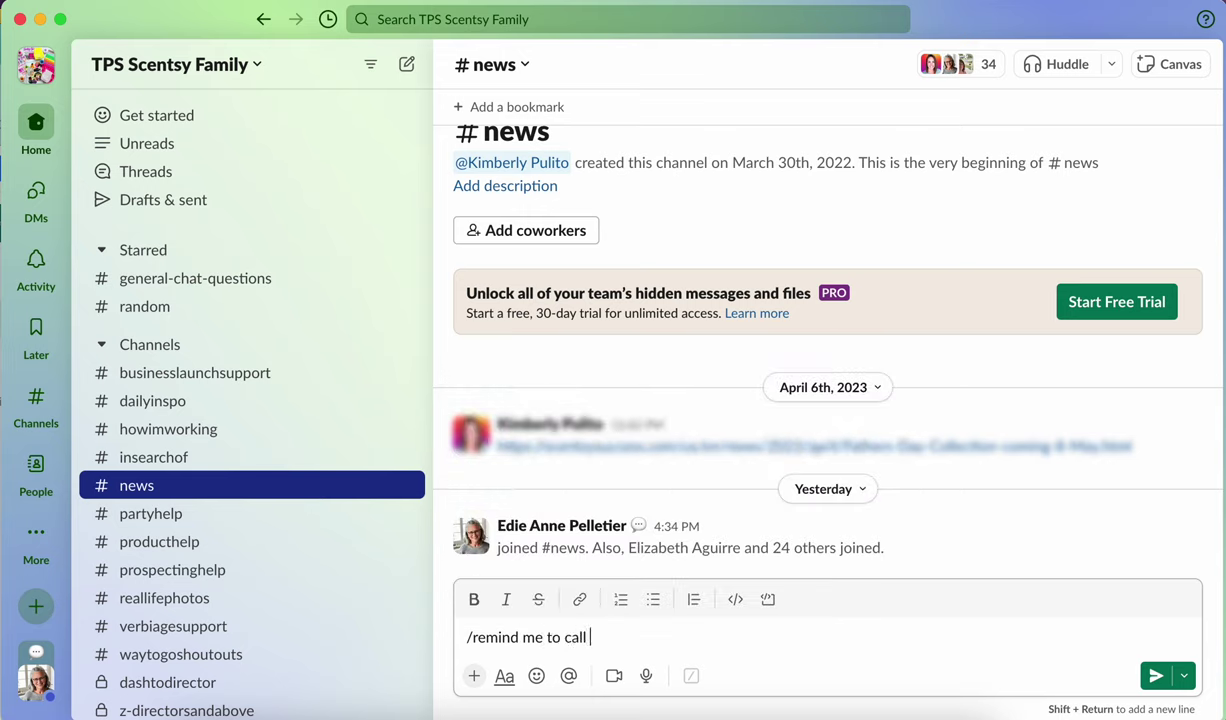
pyautogui.write('my client on Tuesday')
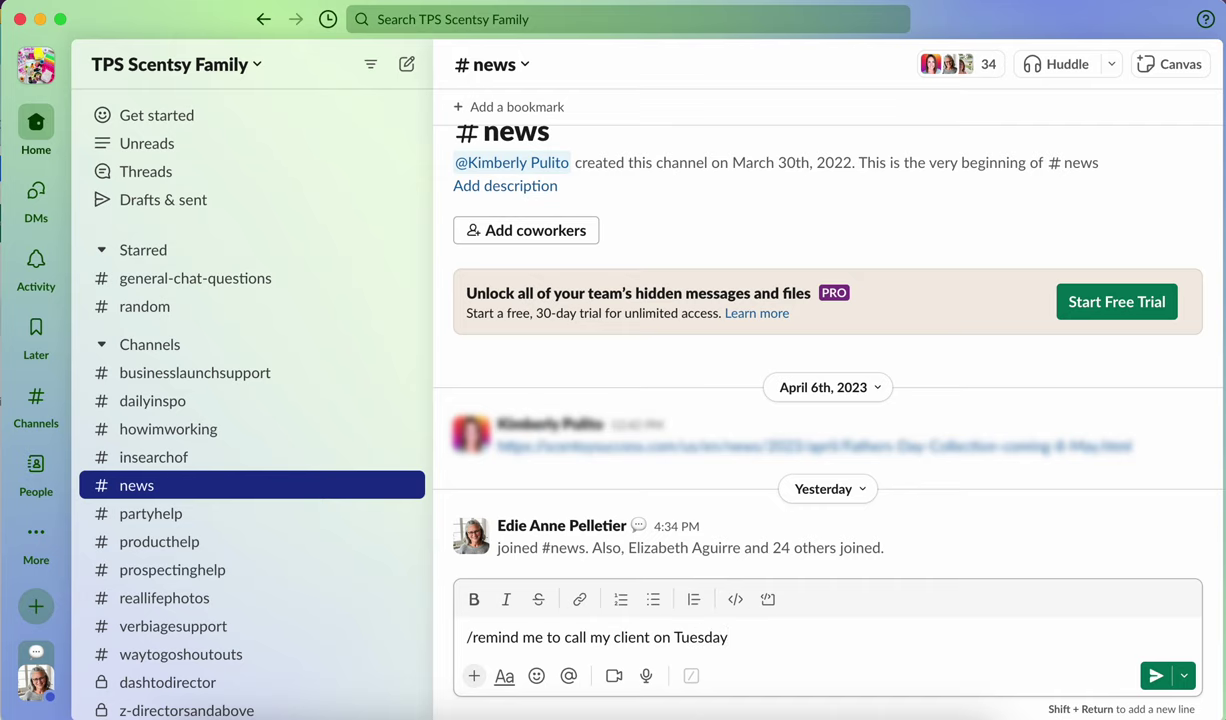
pyautogui.press('Return')
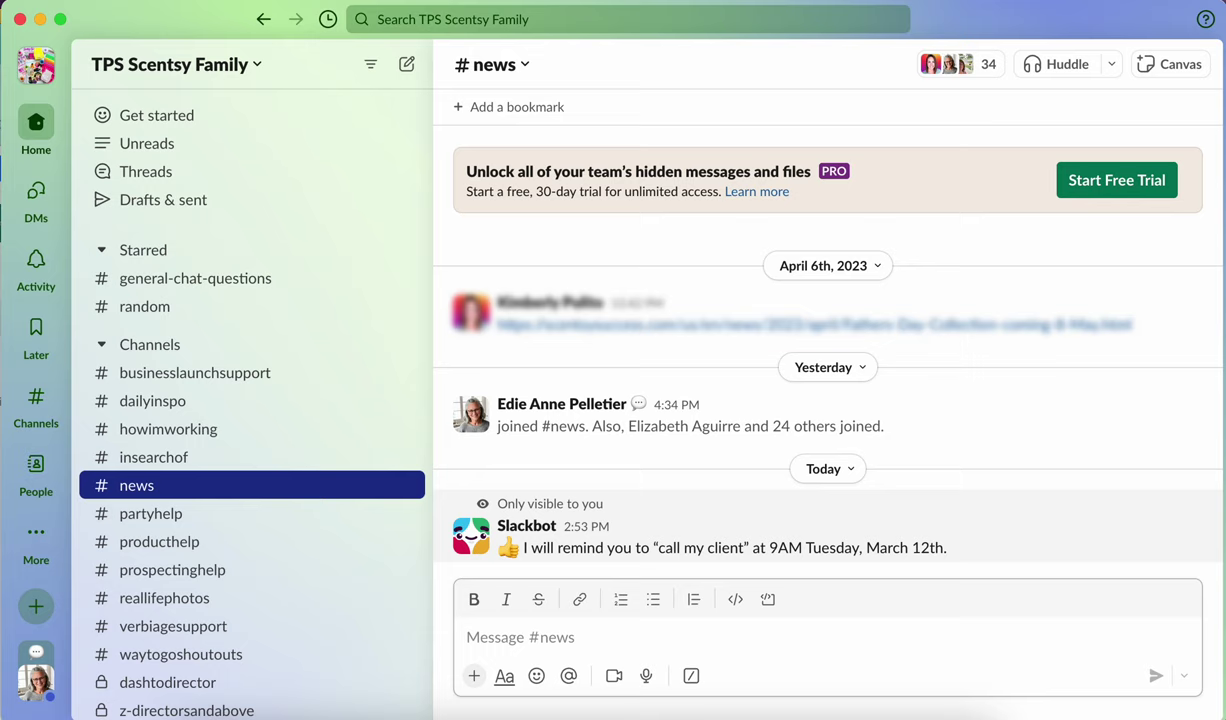